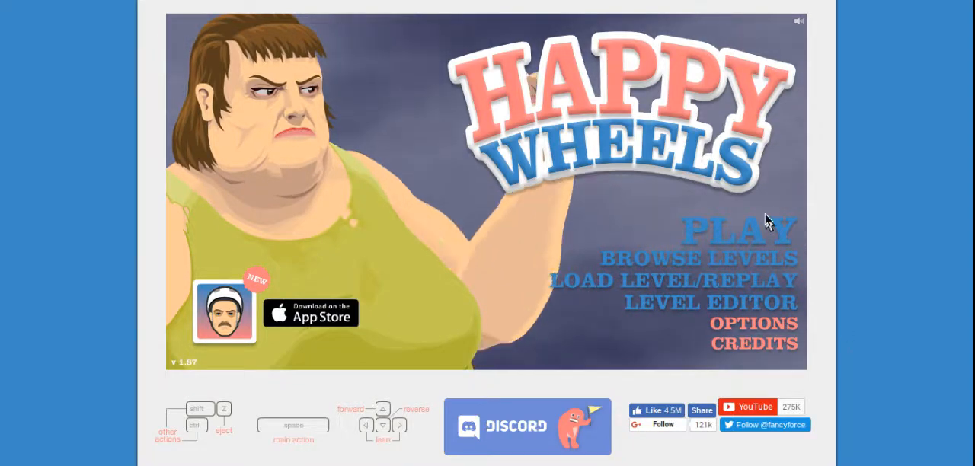
Search the user level browser for 'sword throw' and expand Sword Throw Red Easy's details
click(760, 236)
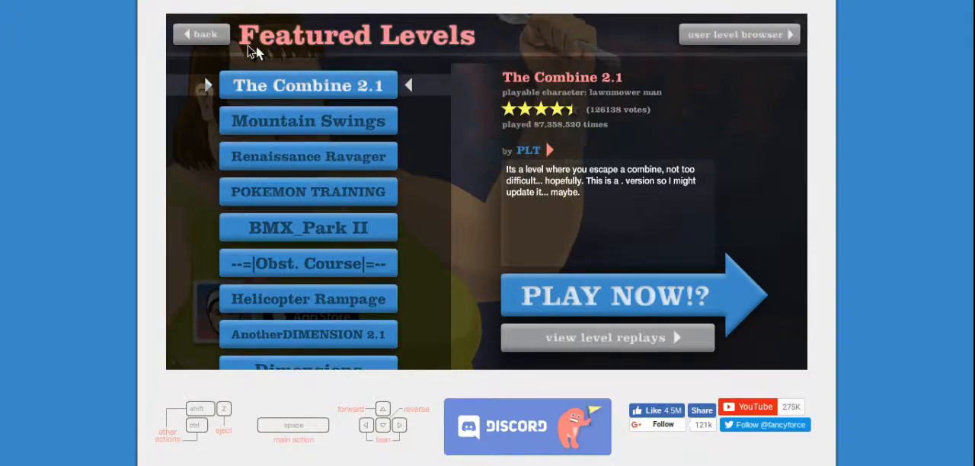
click(776, 37)
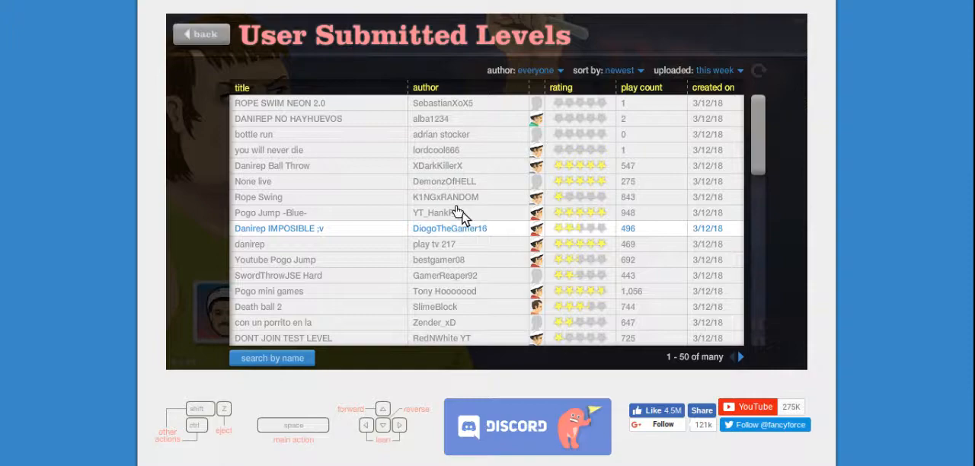
click(267, 359)
text(swordthr)
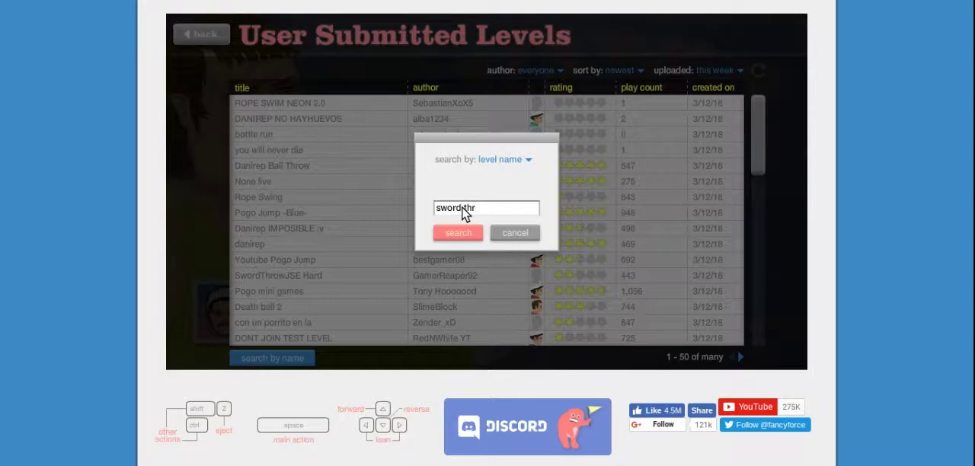
text(ow)
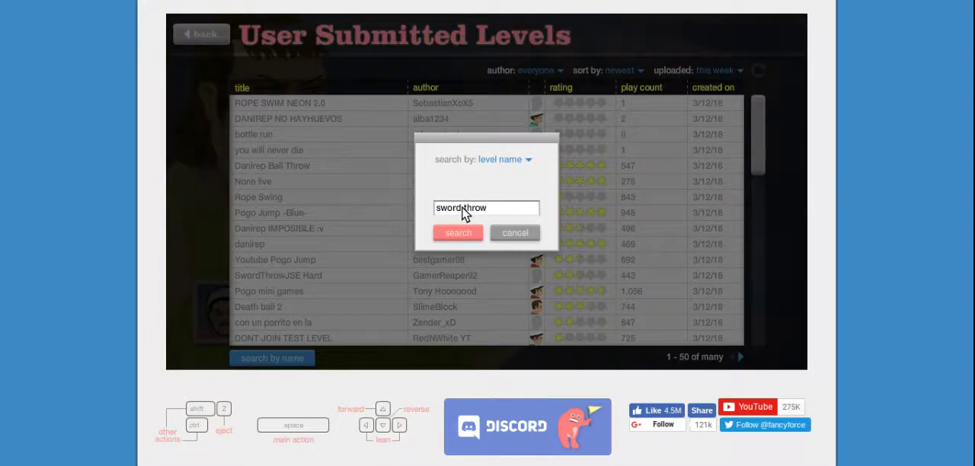
key(Return)
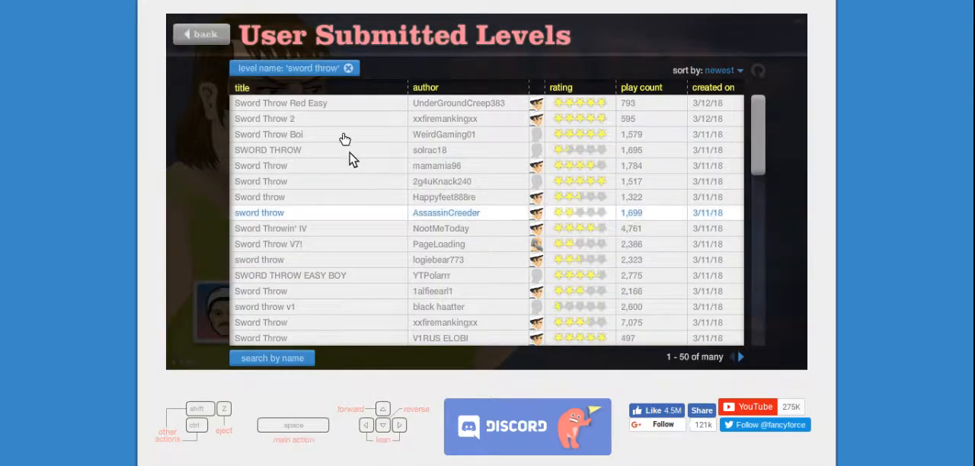
click(326, 106)
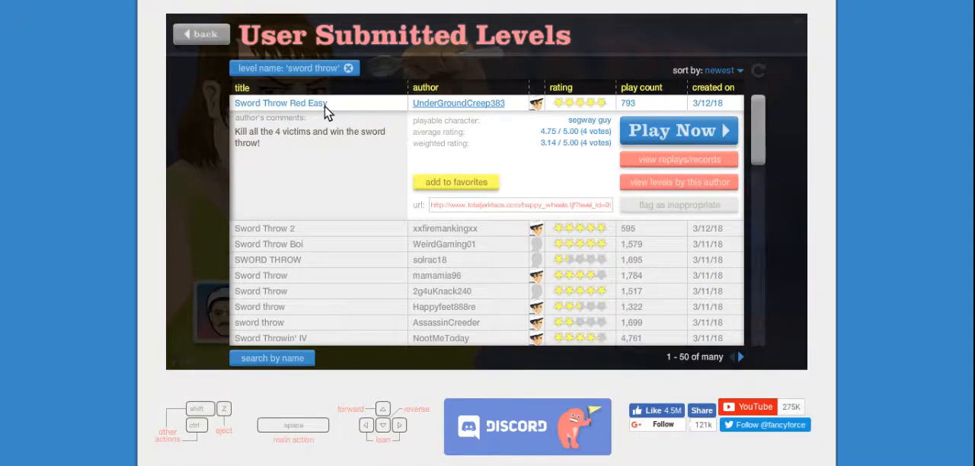
Play Sword Throw Red Easy, restart once from the menu, and win with a 25.90-second time
click(724, 141)
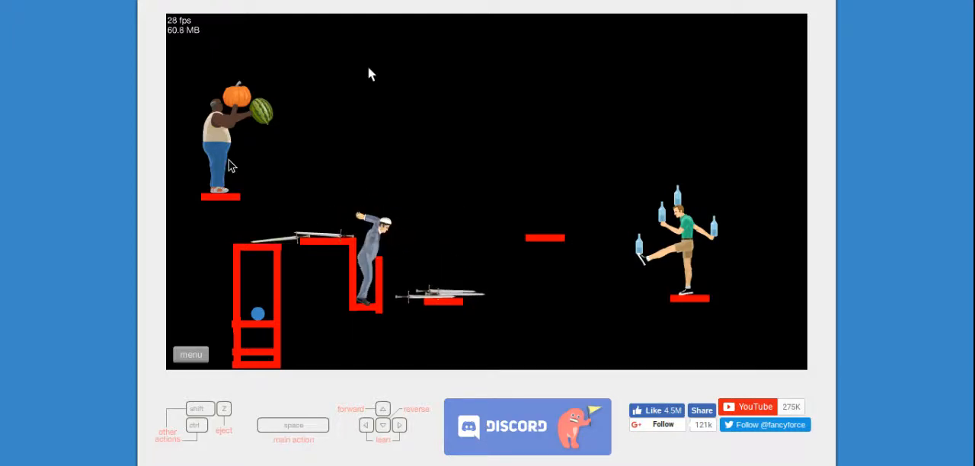
click(191, 355)
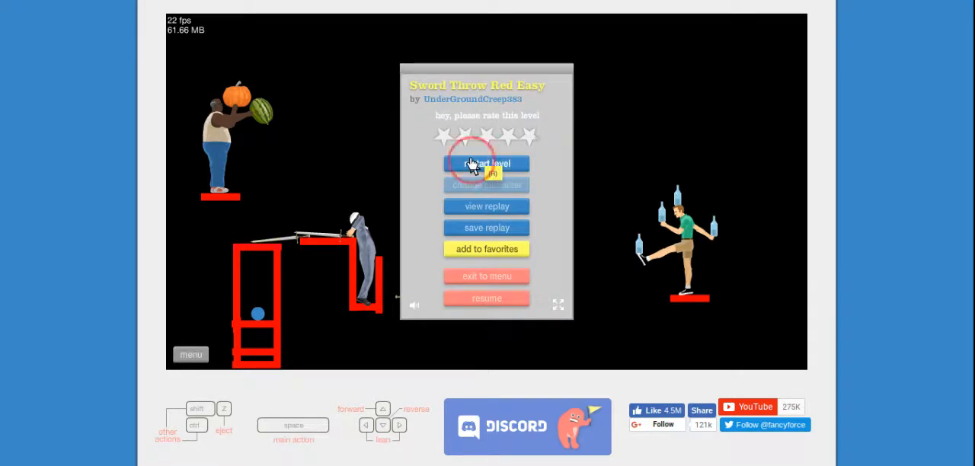
click(472, 165)
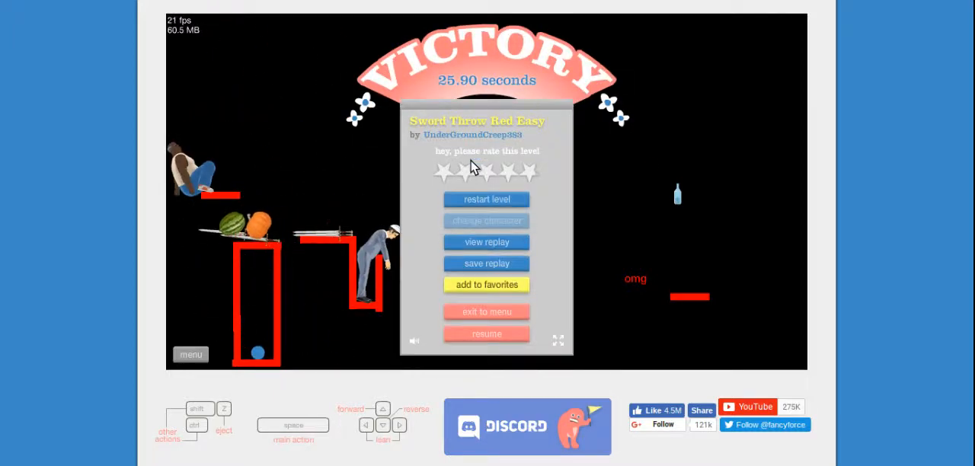
click(499, 335)
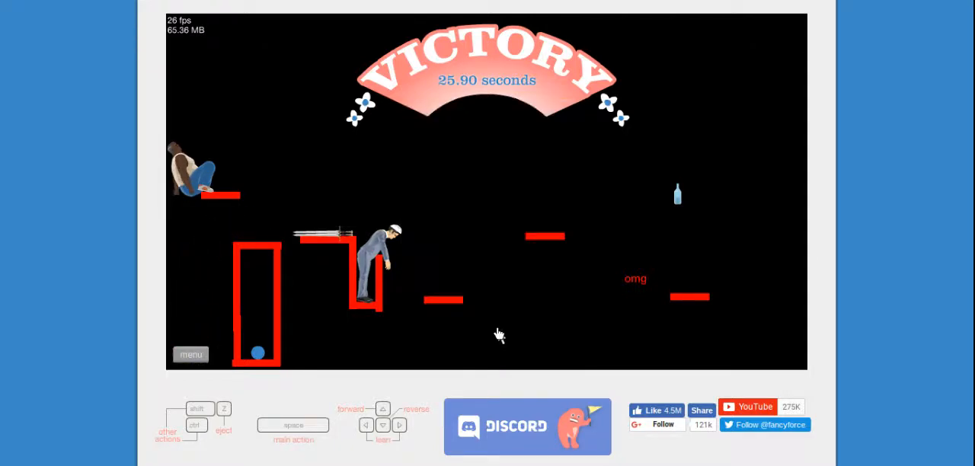
Exit to the results list and play Sword Throw 2, striking the captioned victims, then pause
click(192, 355)
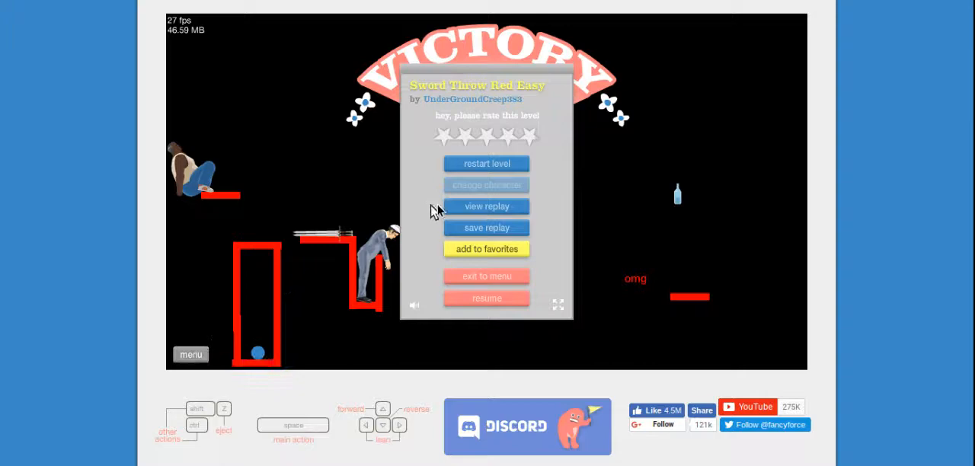
click(488, 276)
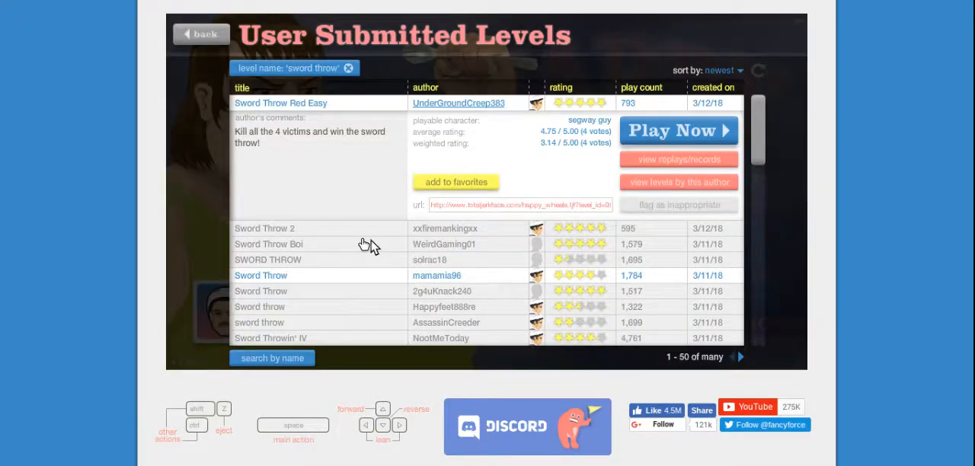
click(320, 228)
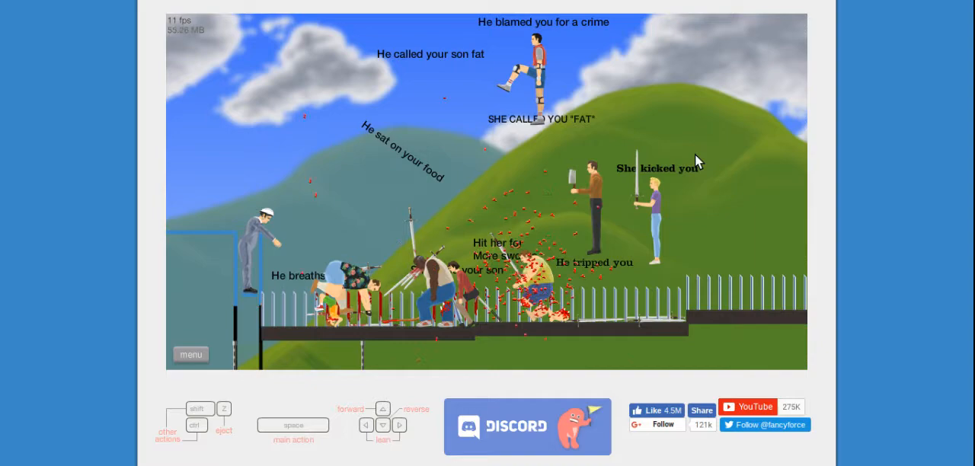
click(176, 355)
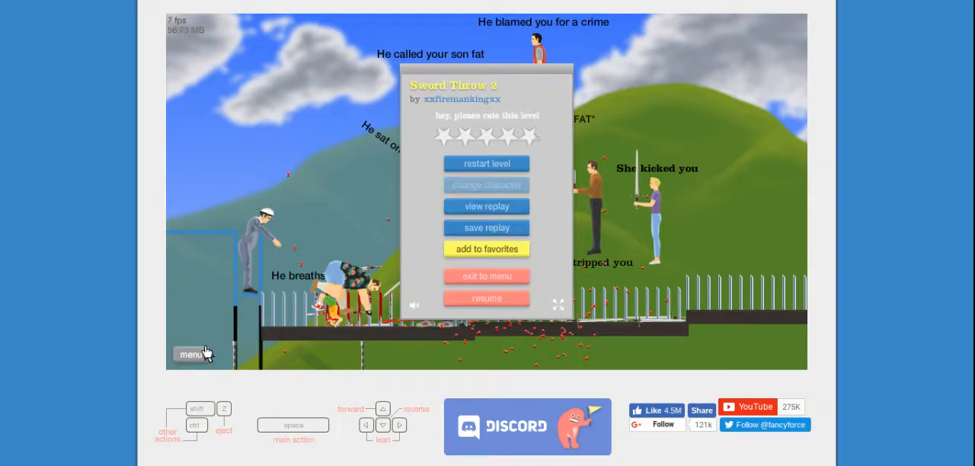
Restart Sword Throw 2 from the beginning, play it again, then pause
click(487, 169)
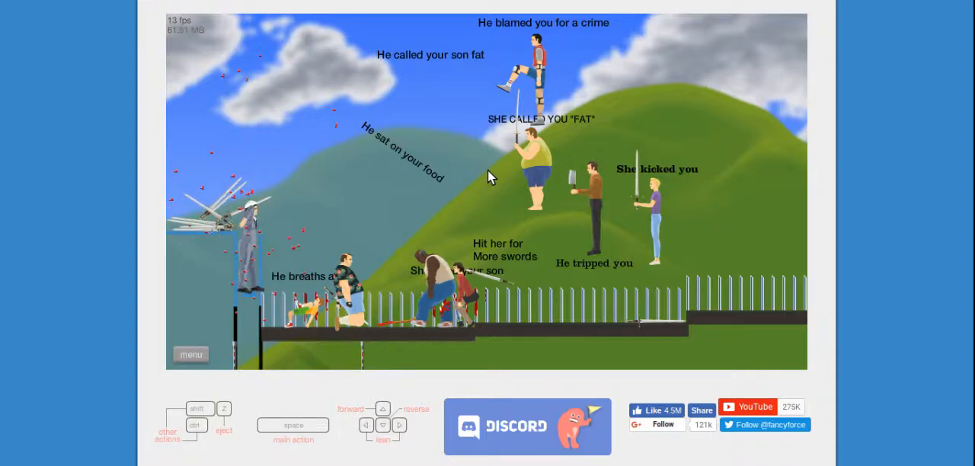
click(190, 352)
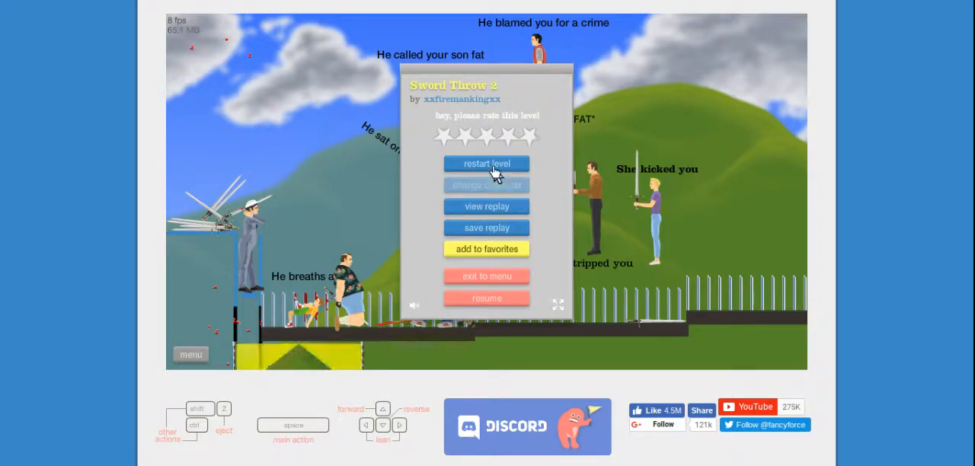
Exit to the list, start Sword Throw Boi and choose the pogo-stick rider as the character
click(467, 279)
click(511, 251)
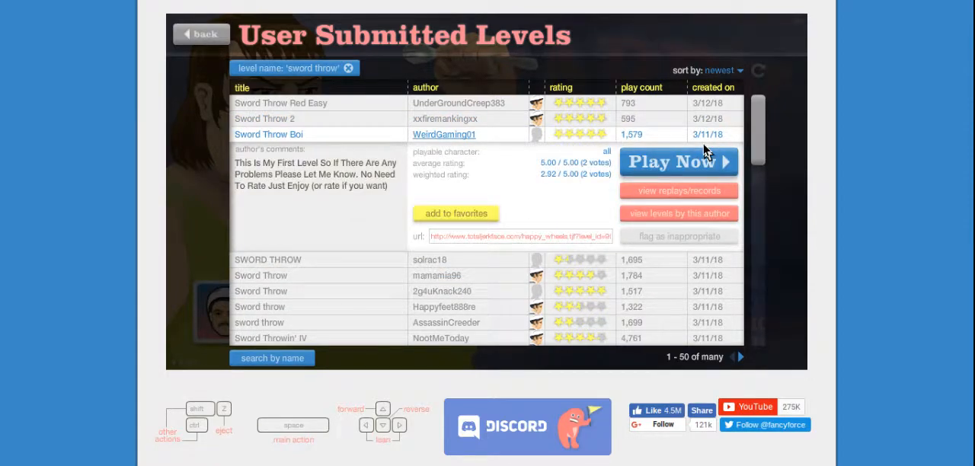
click(708, 158)
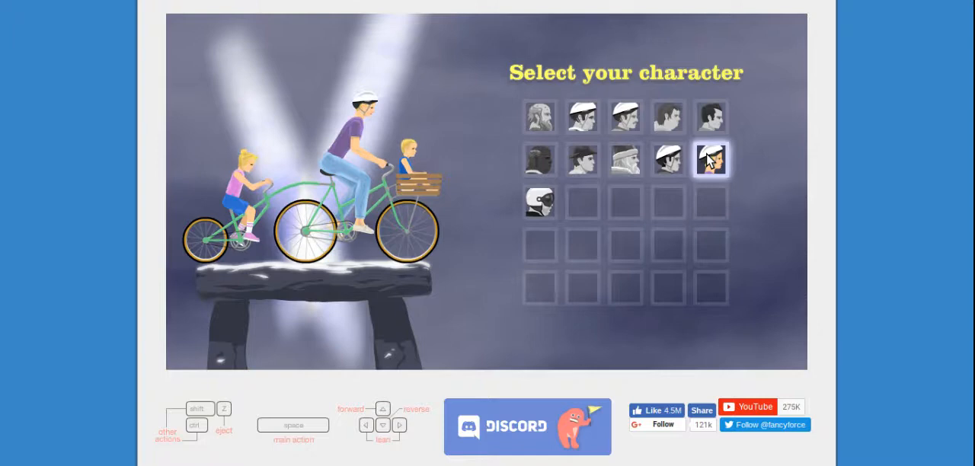
click(711, 118)
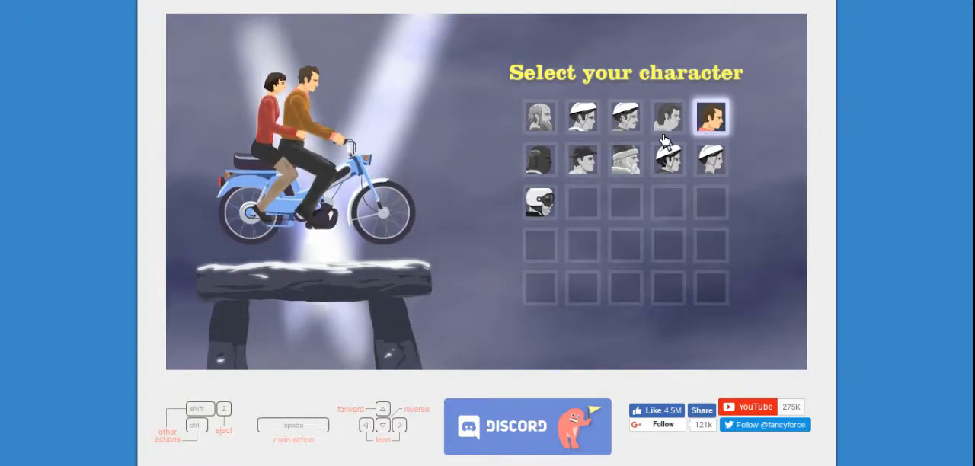
click(670, 174)
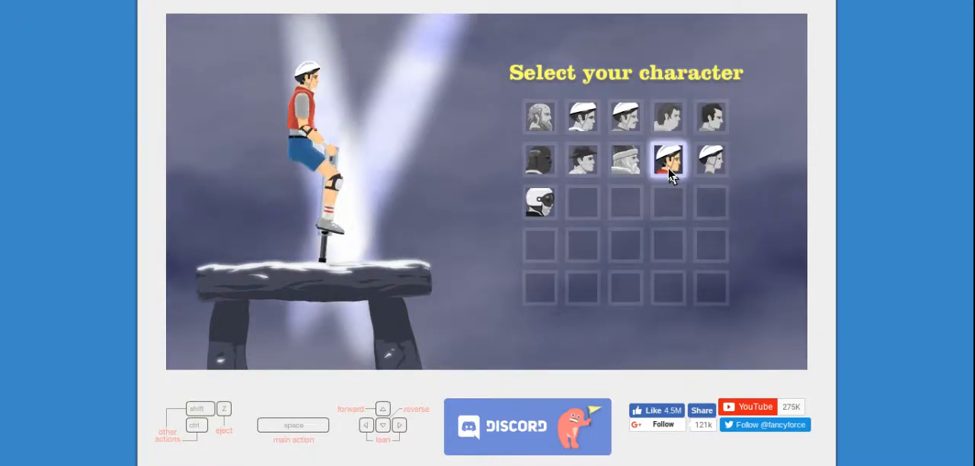
double_click(670, 174)
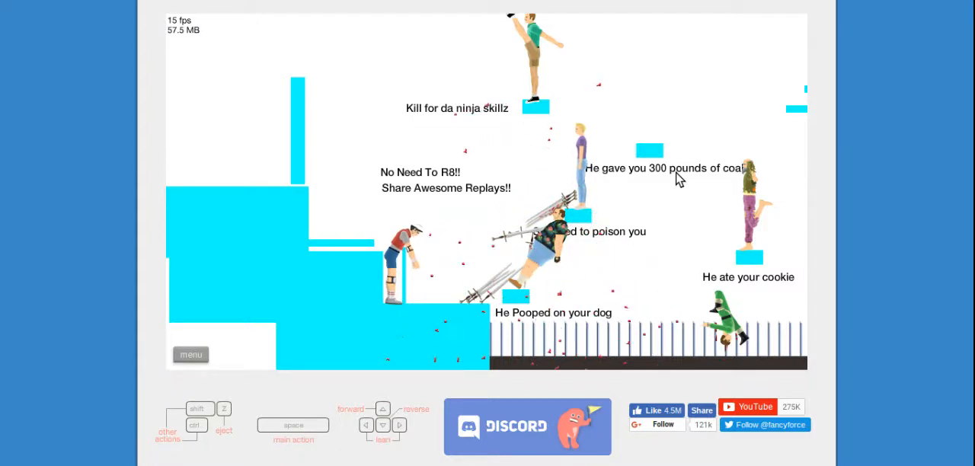
Play an attempt at Sword Throw Boi with the pogo-stick rider, then pause
click(193, 356)
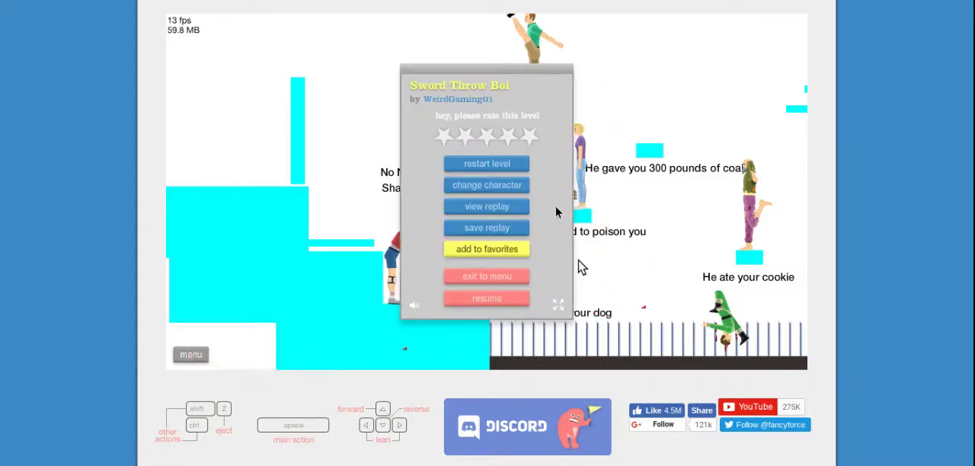
Restart Sword Throw Boi, play another attempt from the start, then pause
click(519, 167)
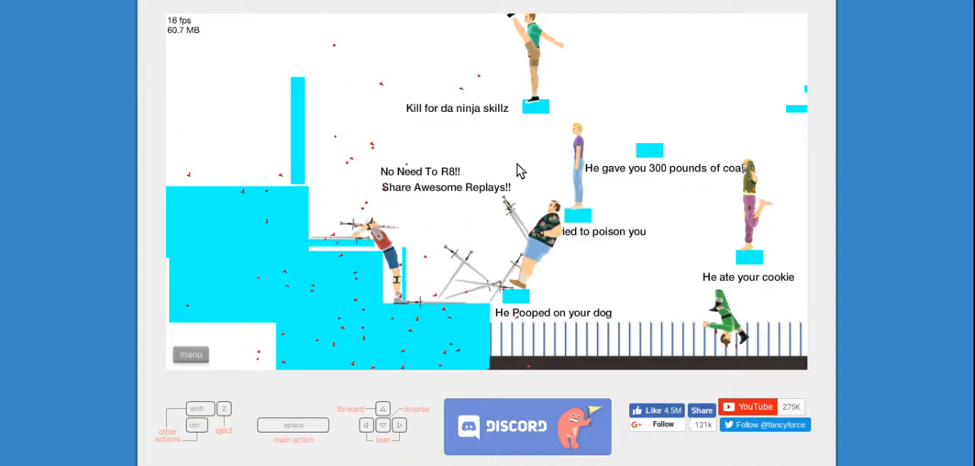
click(192, 355)
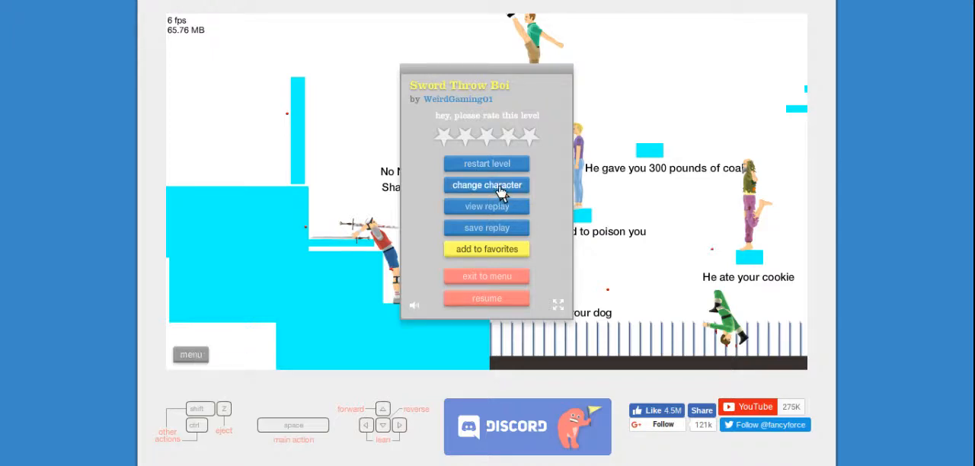
Exit to the list, start solrac18's SWORD THROW and settle on the segway rider after previewing others
click(486, 278)
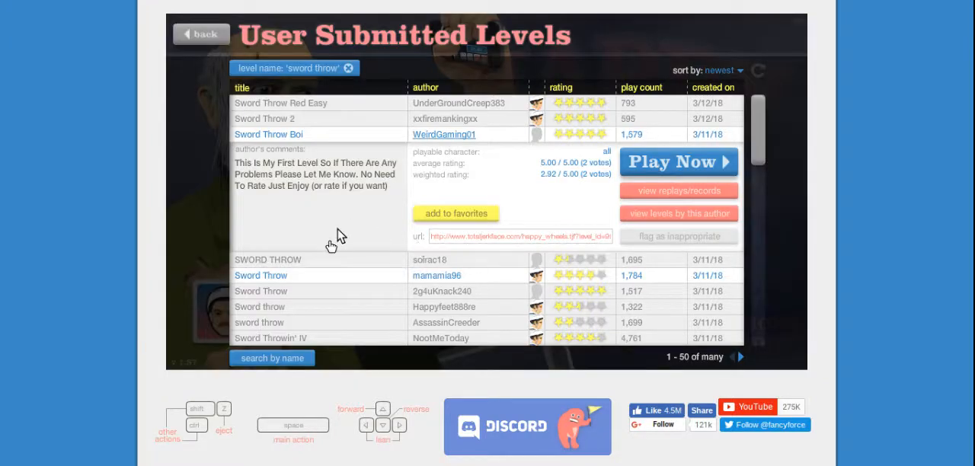
click(267, 260)
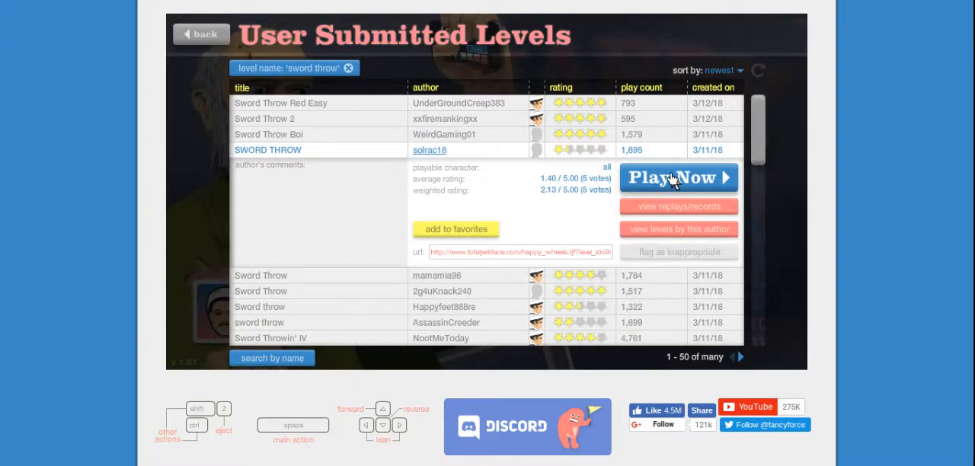
click(670, 179)
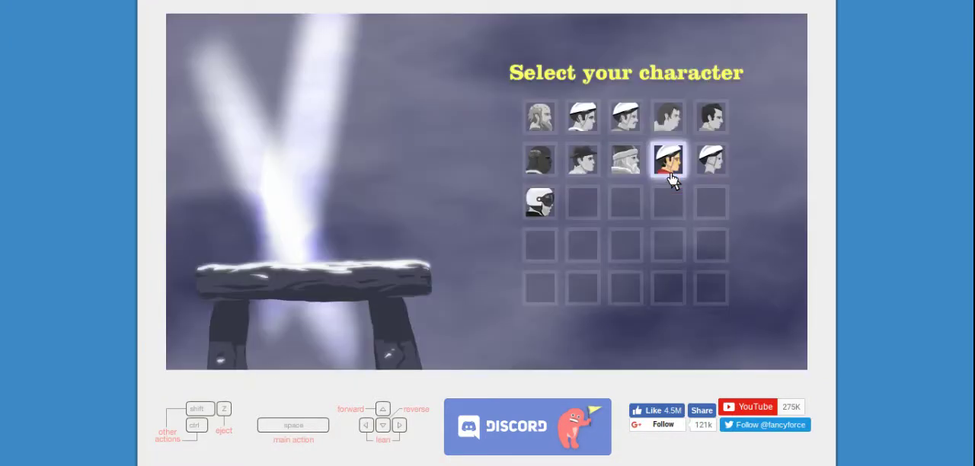
click(542, 206)
click(584, 160)
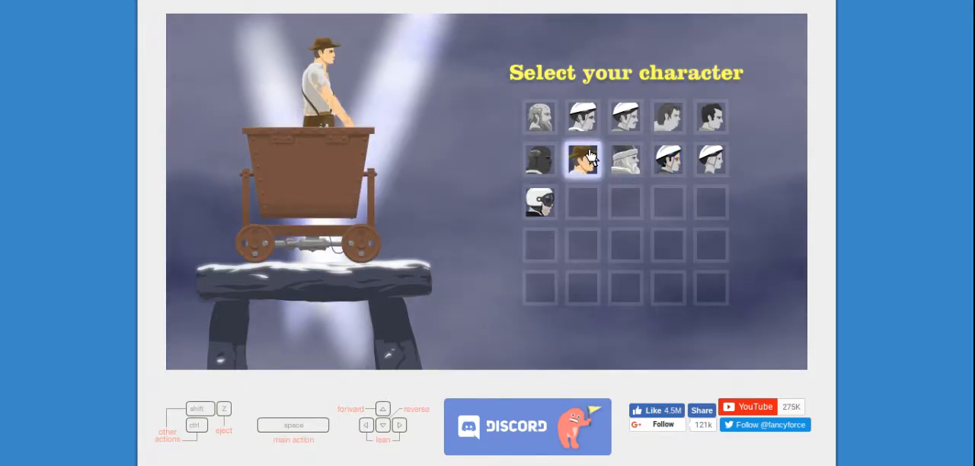
click(711, 160)
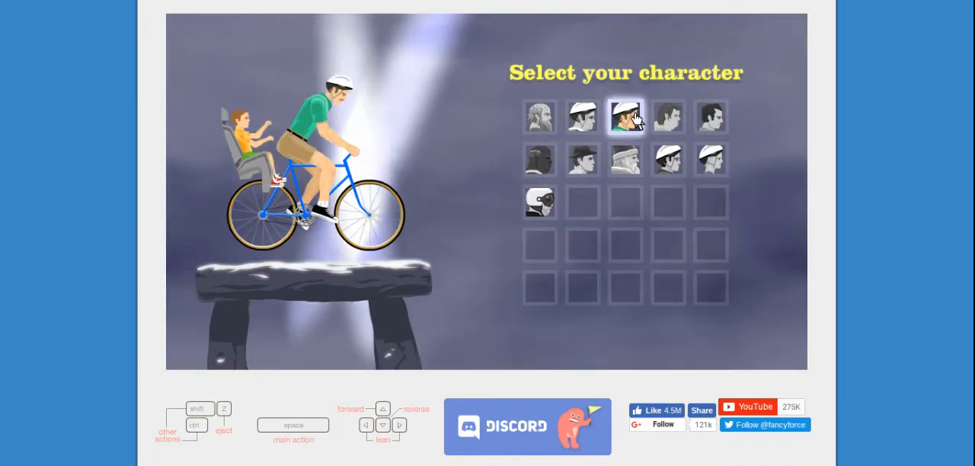
click(583, 117)
Start the level and swing the sword repeatedly at the old man and upper platform
double_click(579, 117)
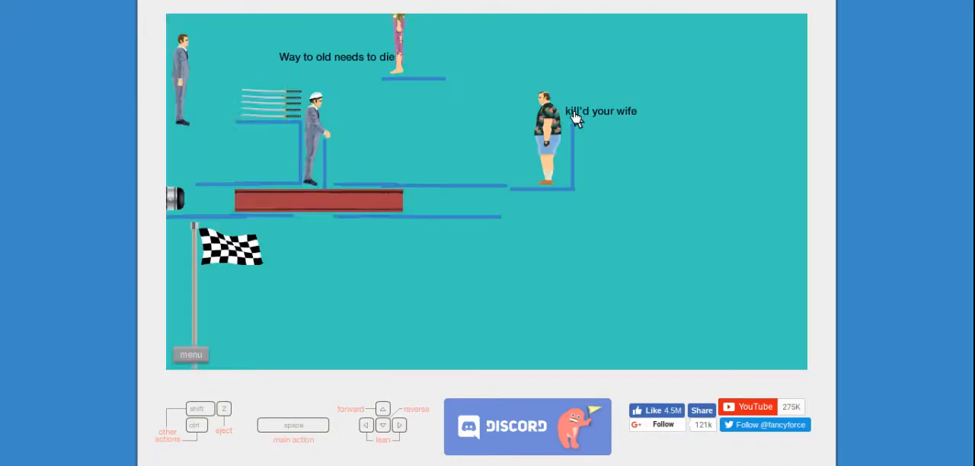
key(space)
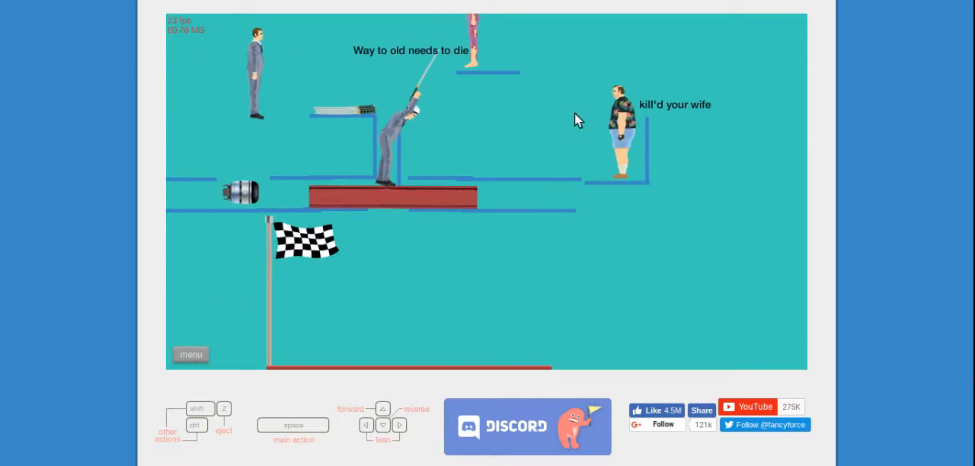
key(space)
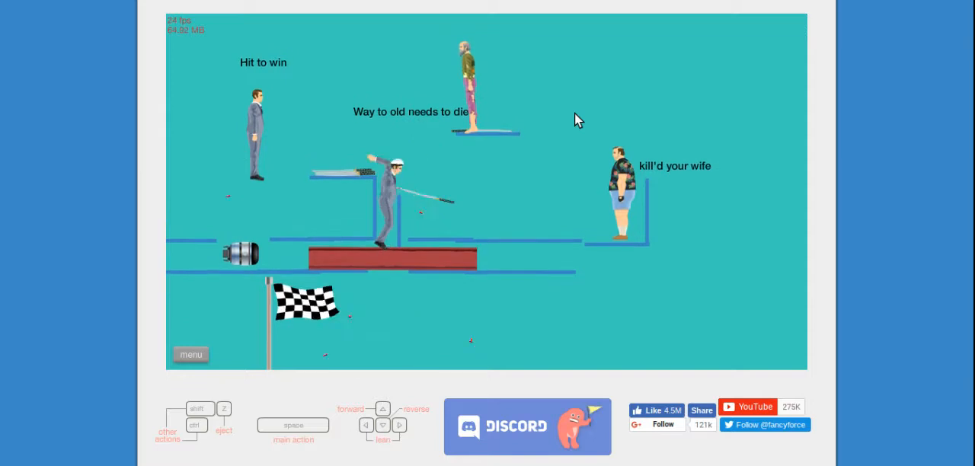
key(space)
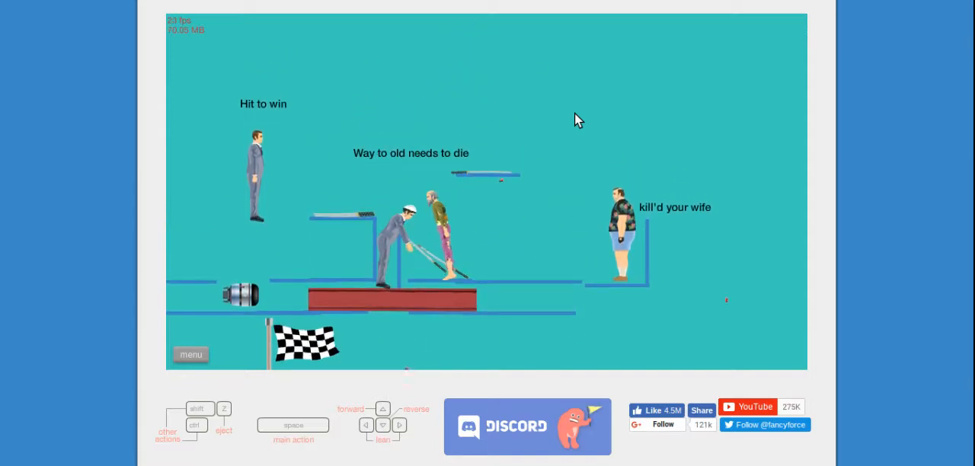
key(space)
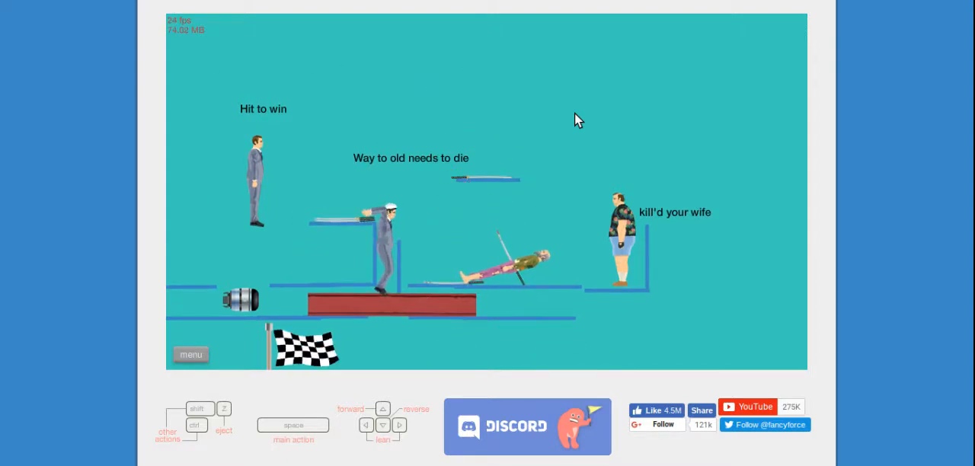
key(space)
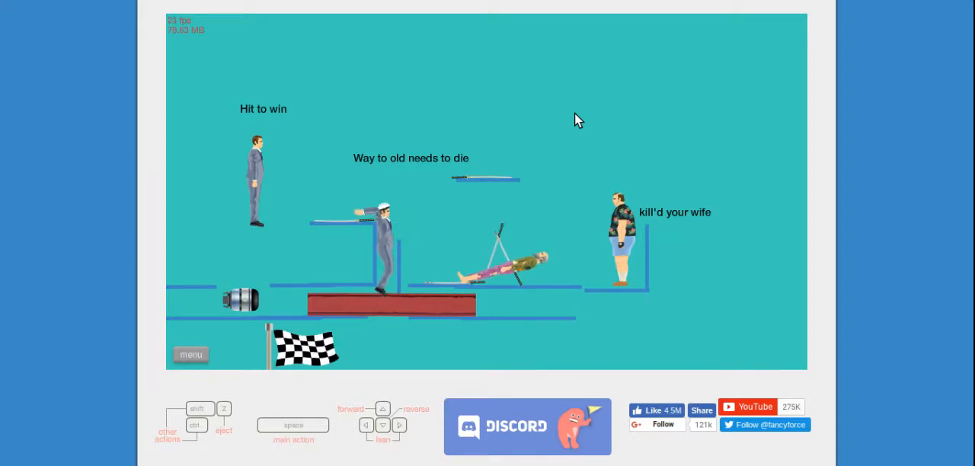
key(space)
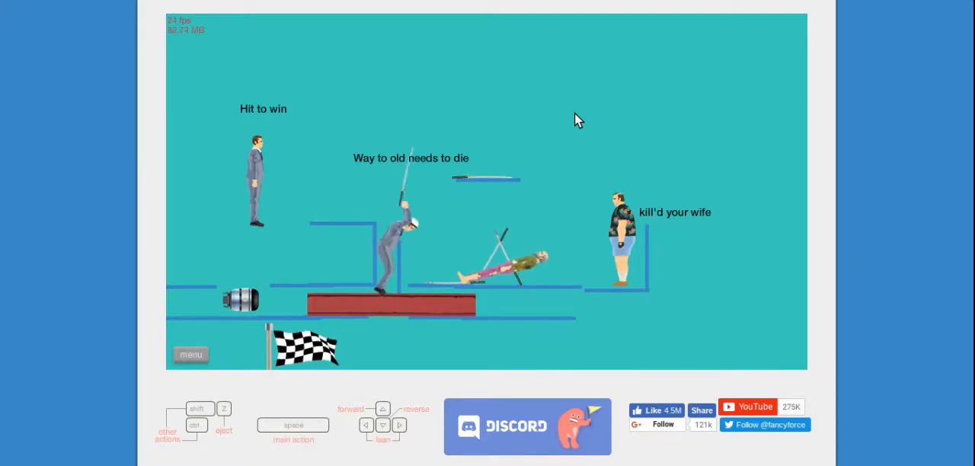
key(space)
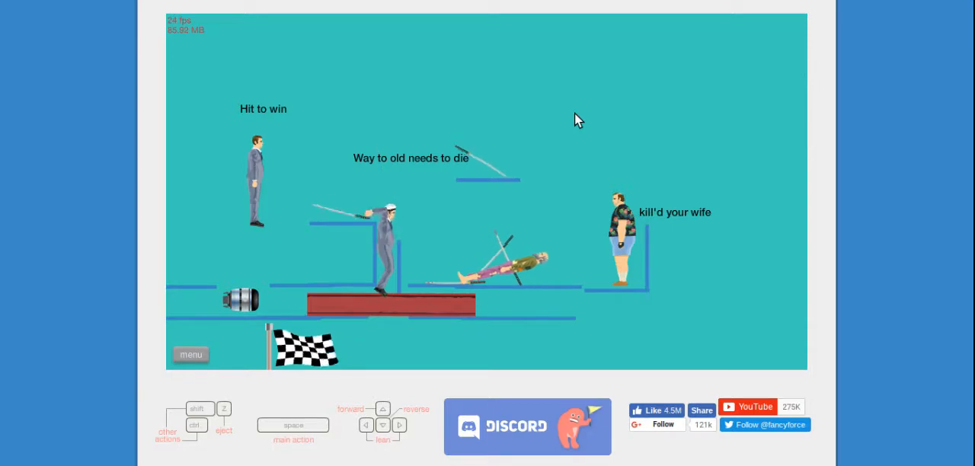
key(space)
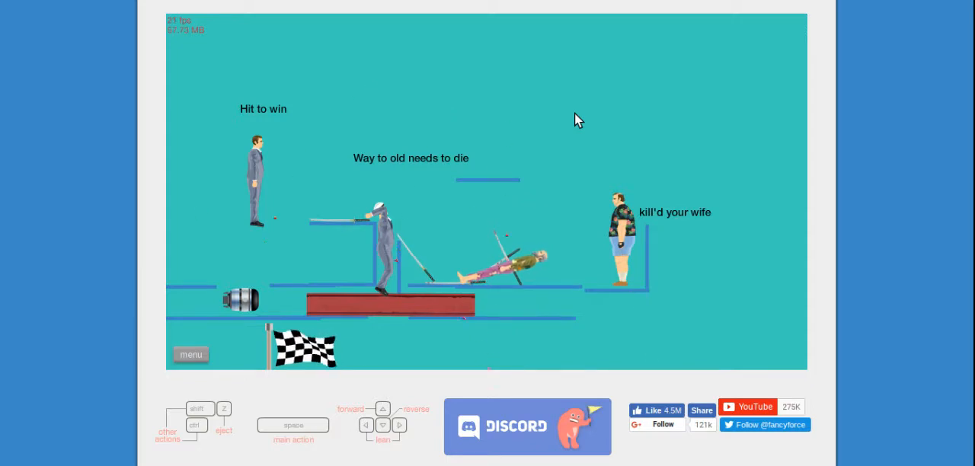
key(space)
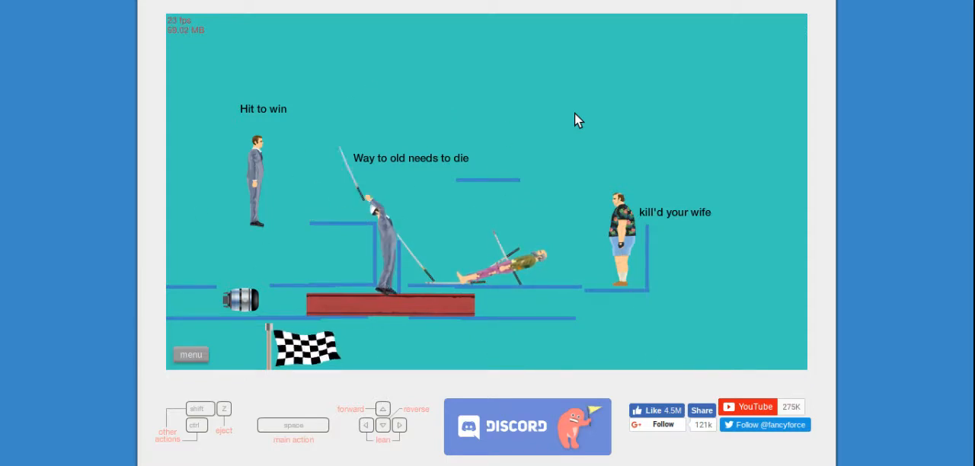
Restart the level and hit the 'Hit to win' man for a 6.67-second victory
click(189, 357)
click(486, 163)
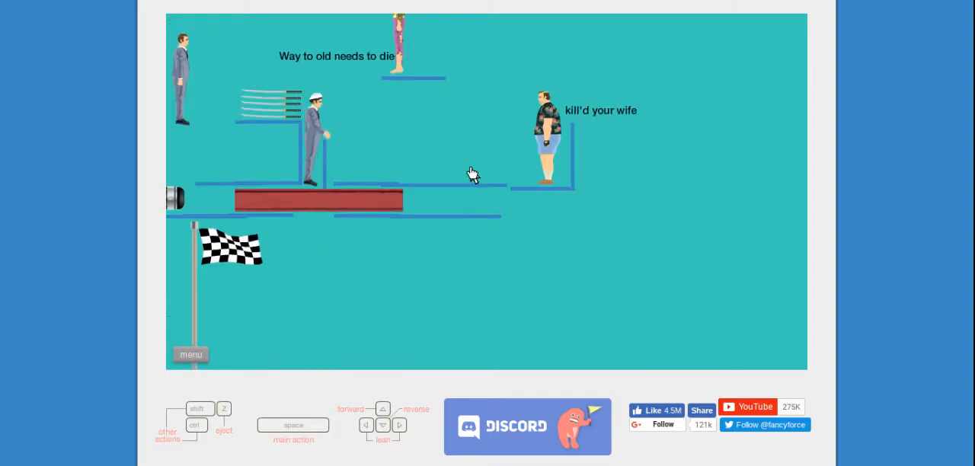
key(space)
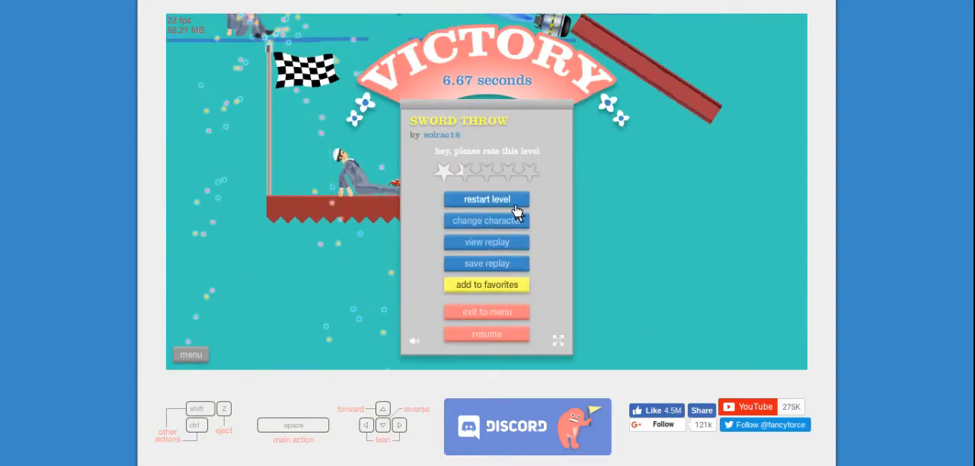
Exit to the list and play mamamia96's Sword Throw, winning it in 15.00 seconds
click(503, 200)
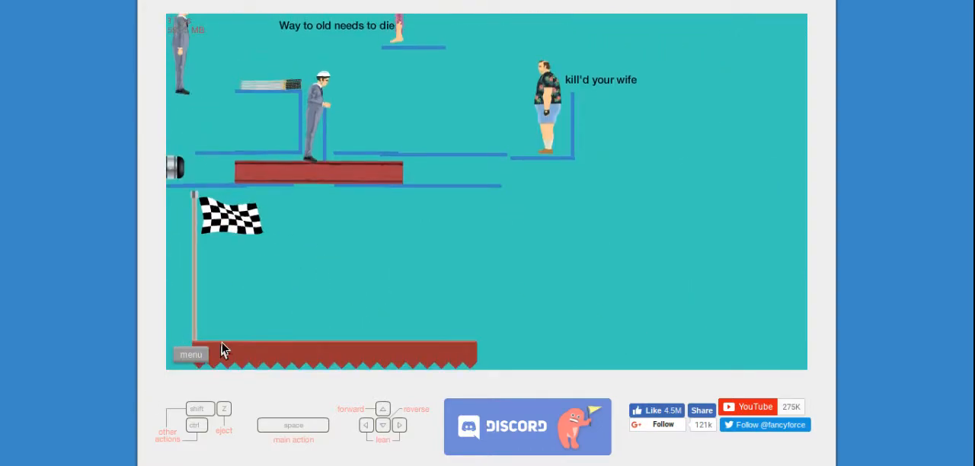
key(Escape)
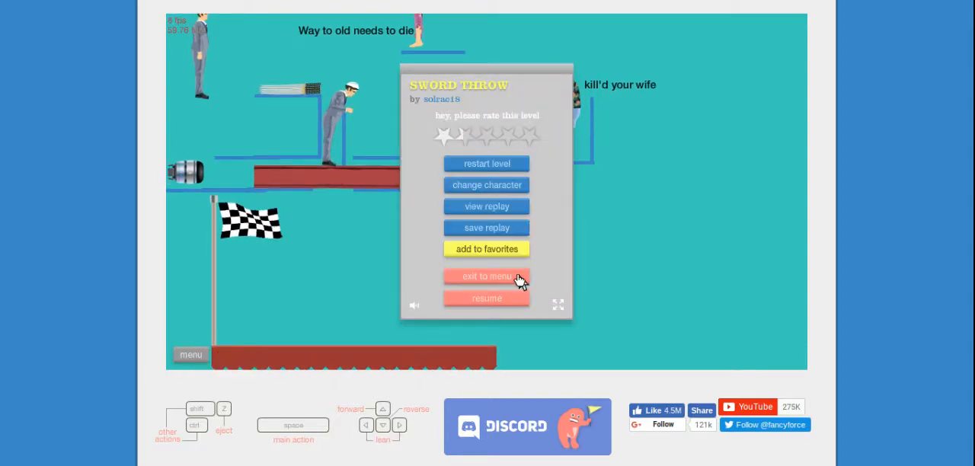
click(520, 277)
click(546, 278)
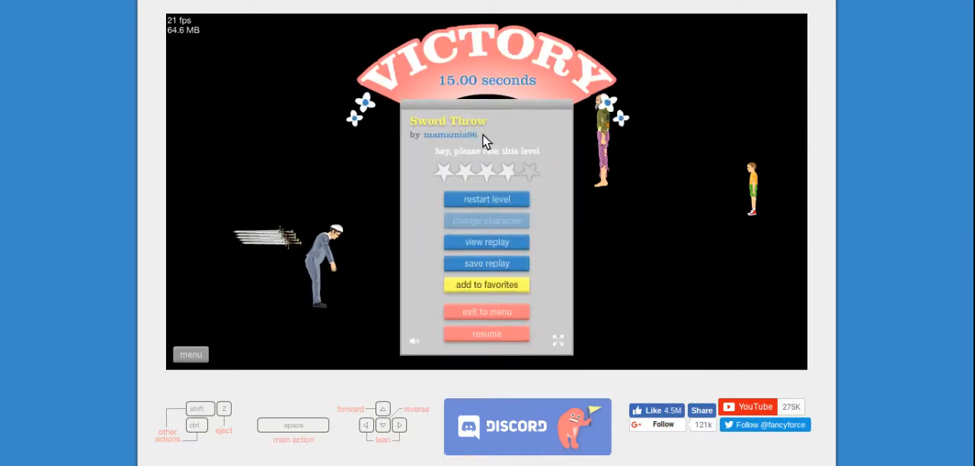
Return to the level list and launch 2g4uKnack240's Sword Throw level
click(509, 312)
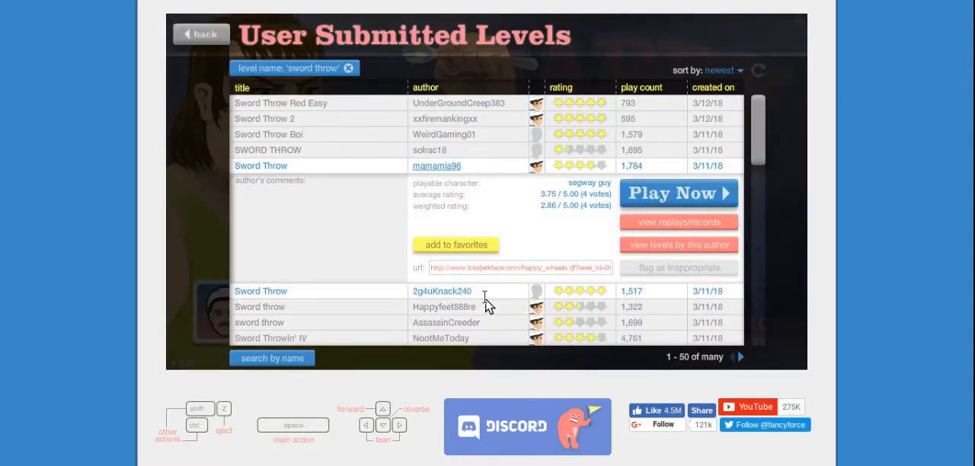
click(479, 295)
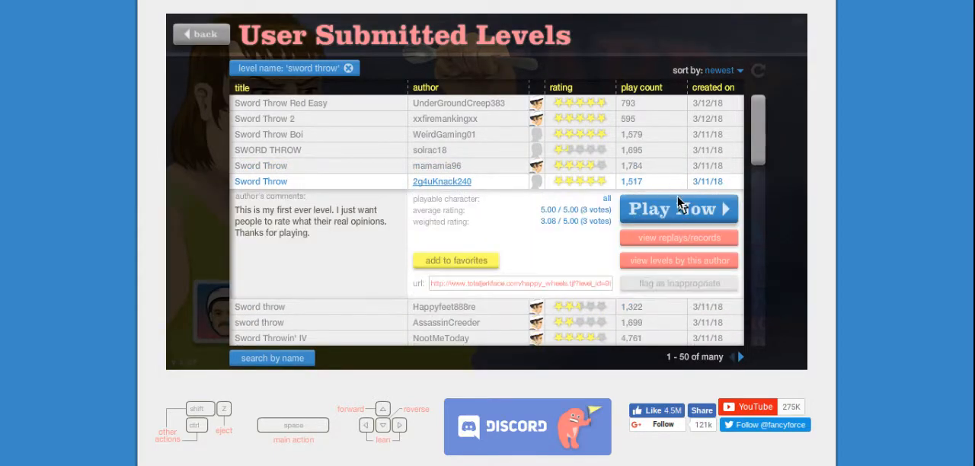
click(681, 204)
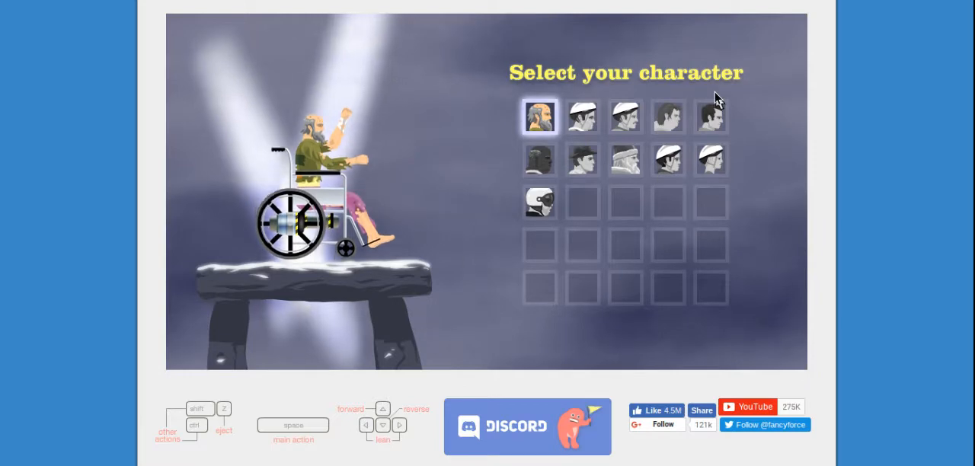
Start the level as the shopper on a scooter, then pause it with the in-level menu
click(669, 116)
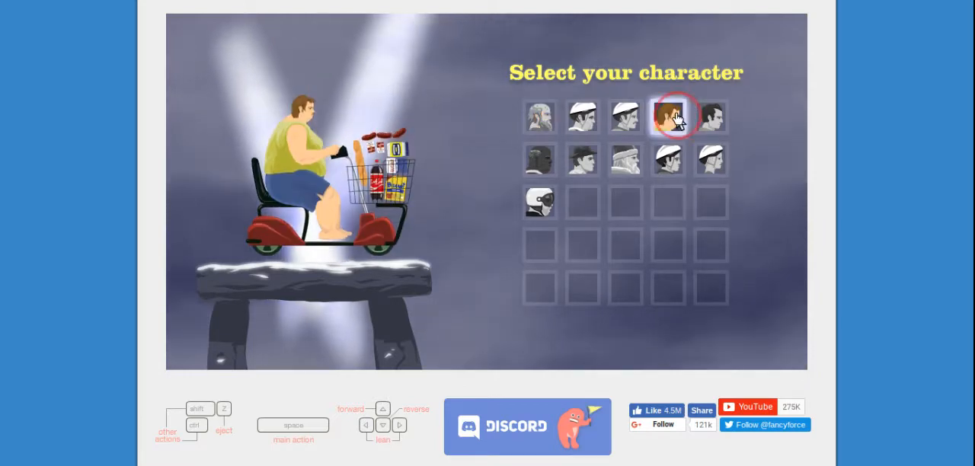
click(677, 116)
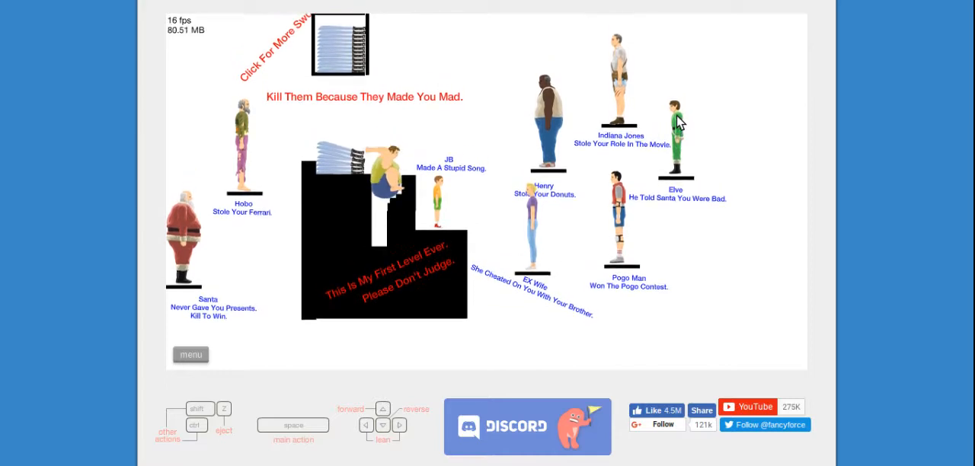
click(190, 354)
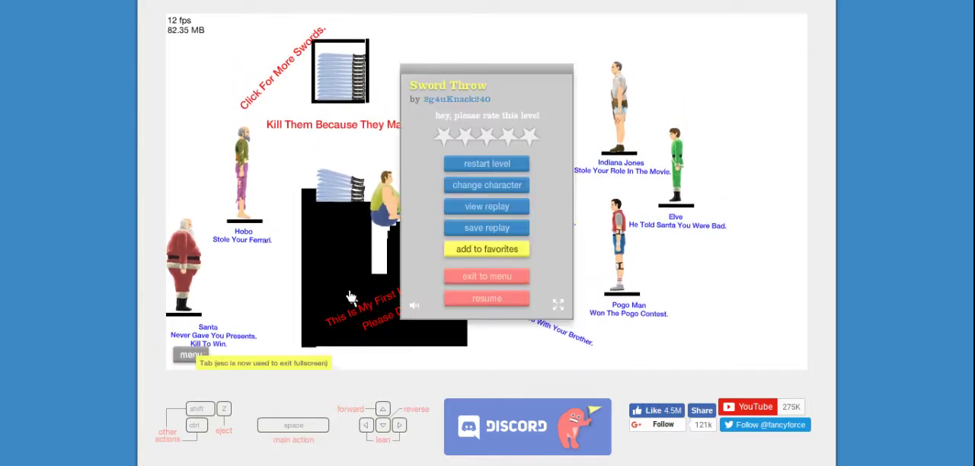
Switch character to the segway rider and restart the level, winning in 11.83 seconds
click(487, 185)
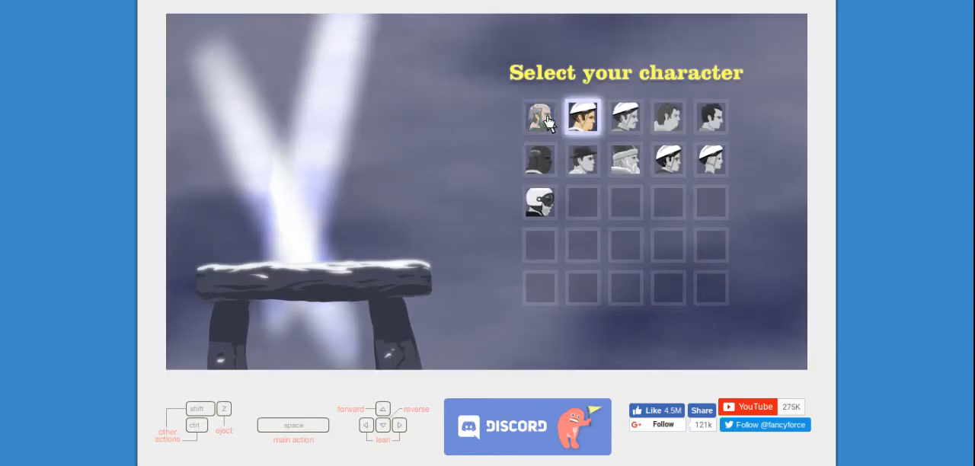
click(582, 158)
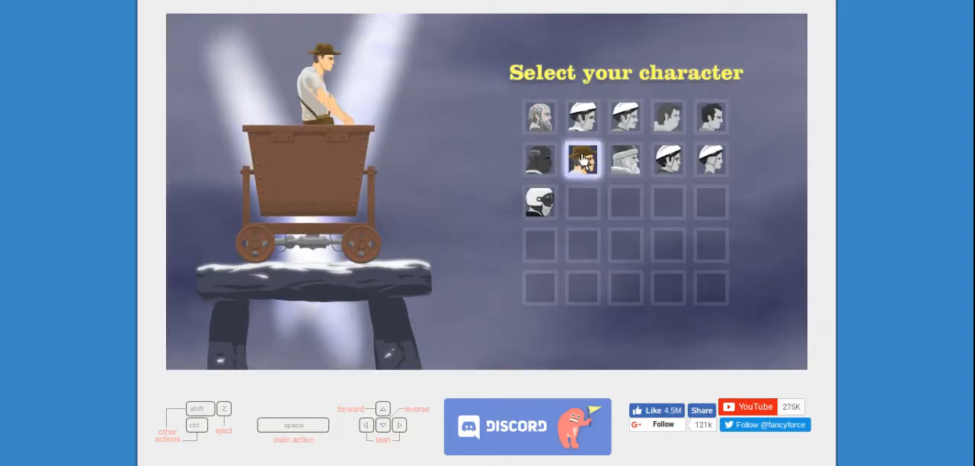
click(583, 117)
double_click(583, 117)
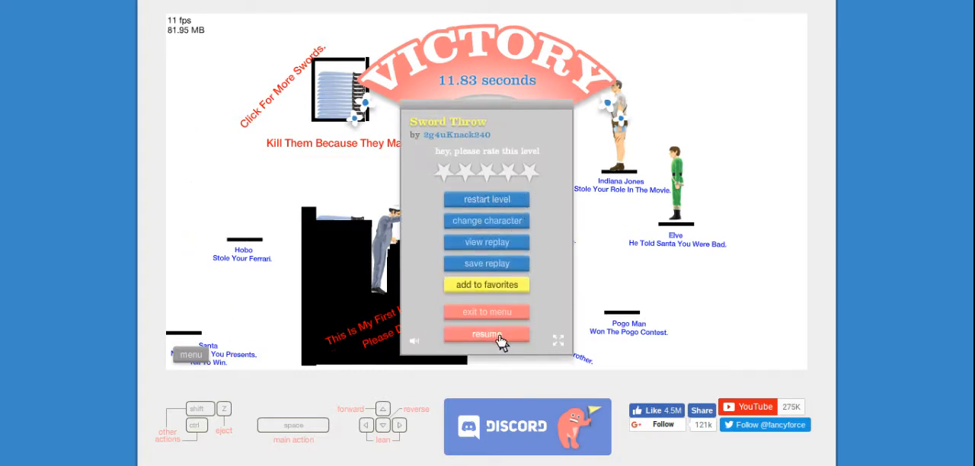
Return to the level list and launch Happyfeet888re's Sword throw level with the red button
click(496, 312)
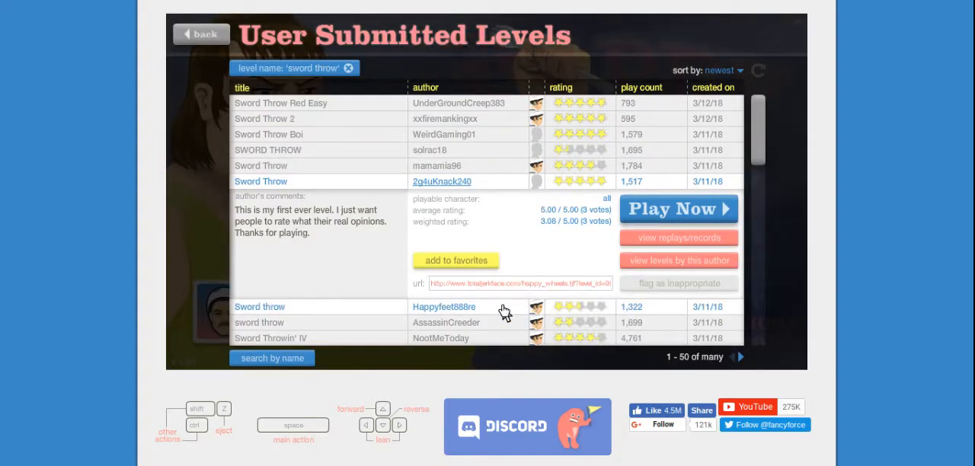
click(444, 306)
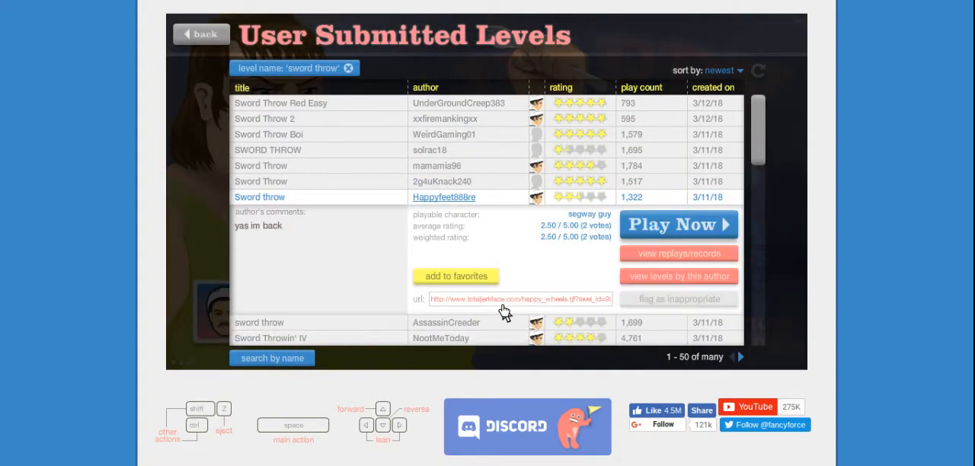
click(678, 225)
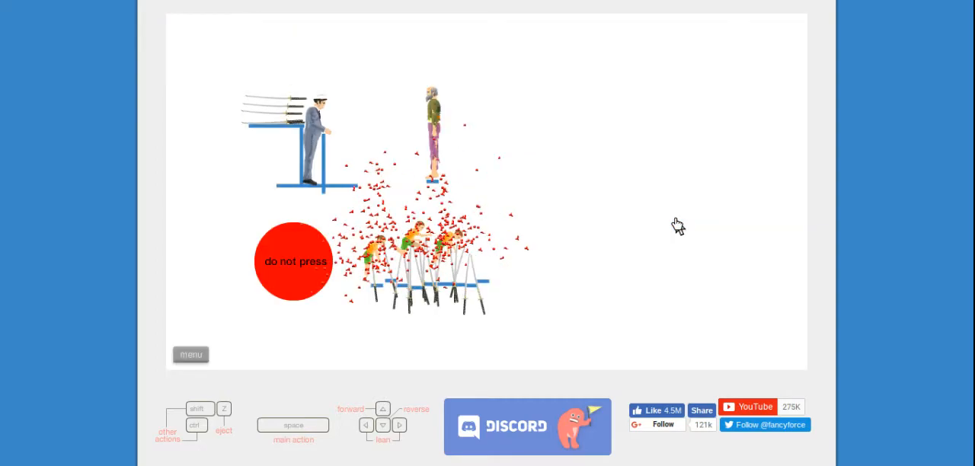